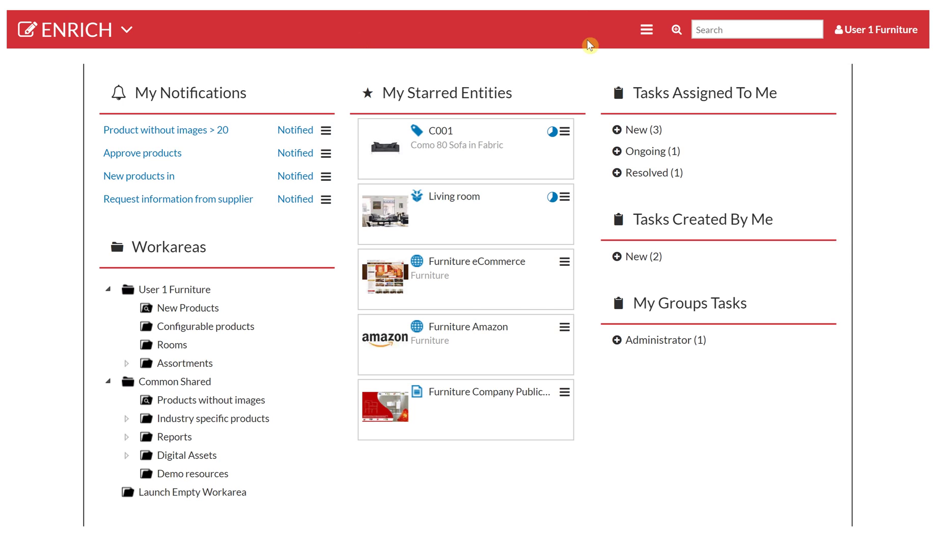
- Start a new advanced query with Product as the entity type
left_click(678, 35)
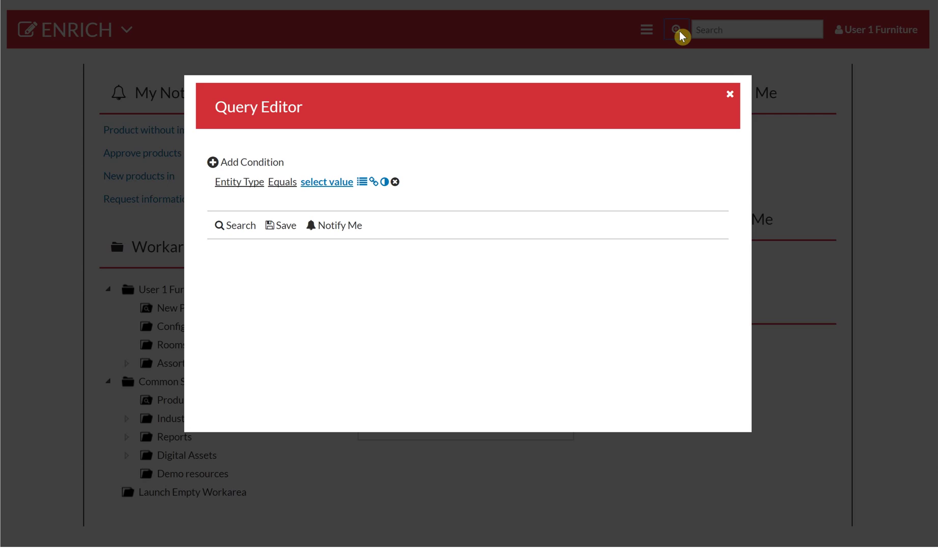
left_click(340, 187)
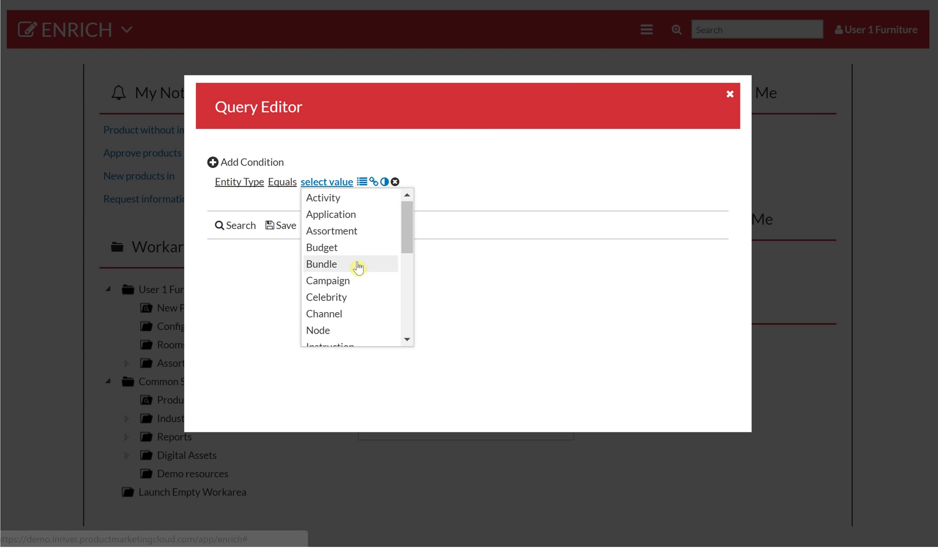
scroll(356, 268, "down", 3)
left_click(356, 260)
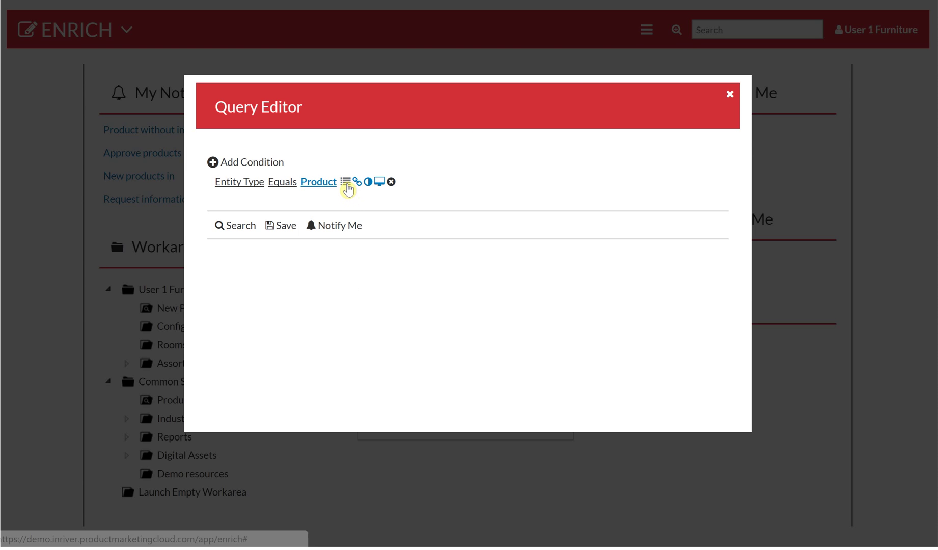
- Add Main category = Jackets and Web ready Complete conditions, then run the search
left_click(346, 182)
left_click(280, 202)
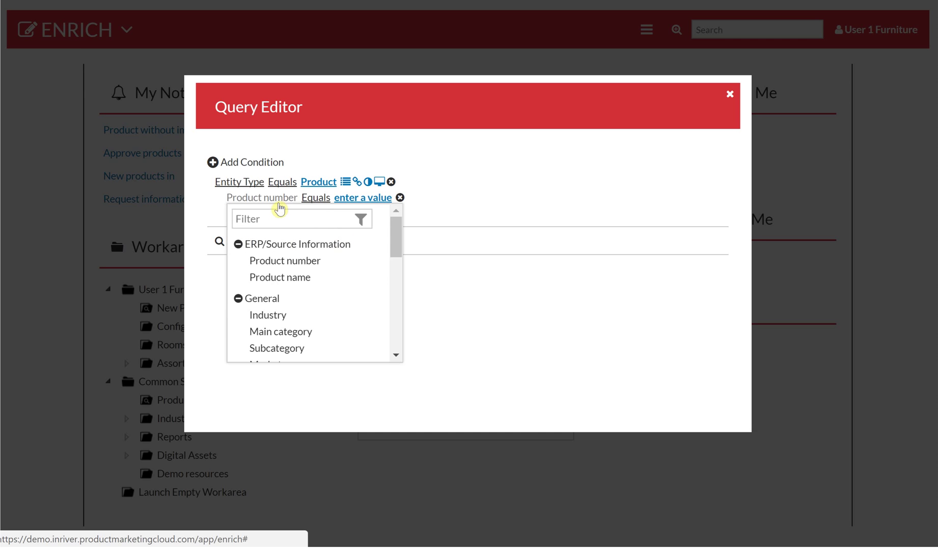
left_click(302, 334)
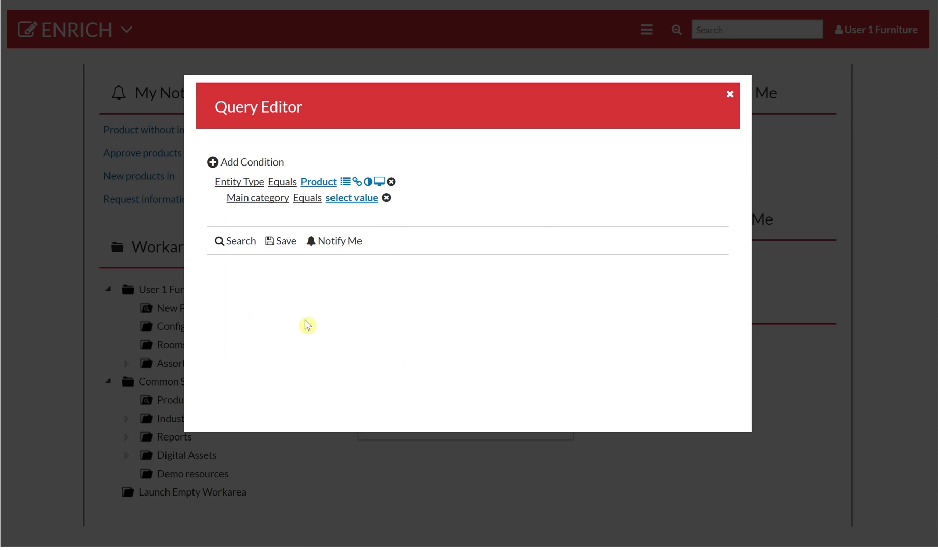
left_click(352, 198)
left_click(371, 254)
left_click(432, 196)
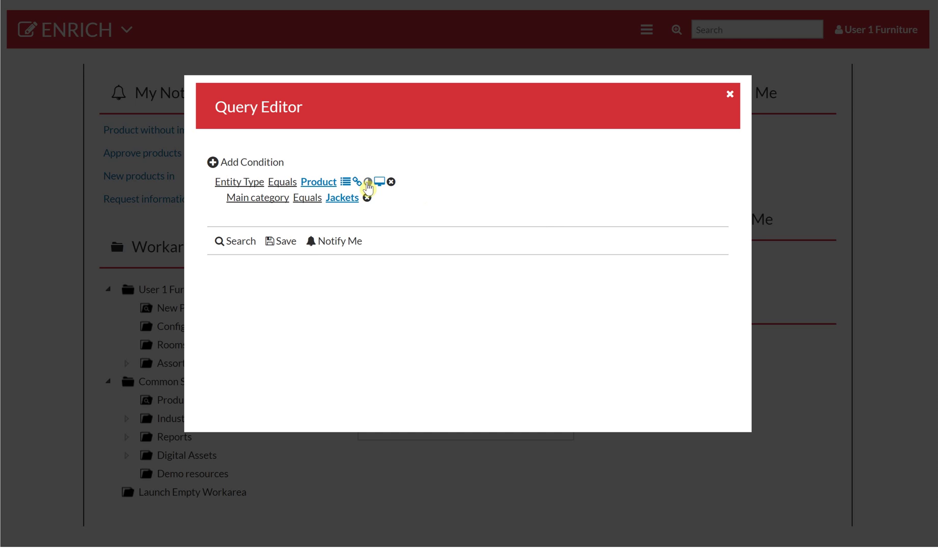
left_click(368, 182)
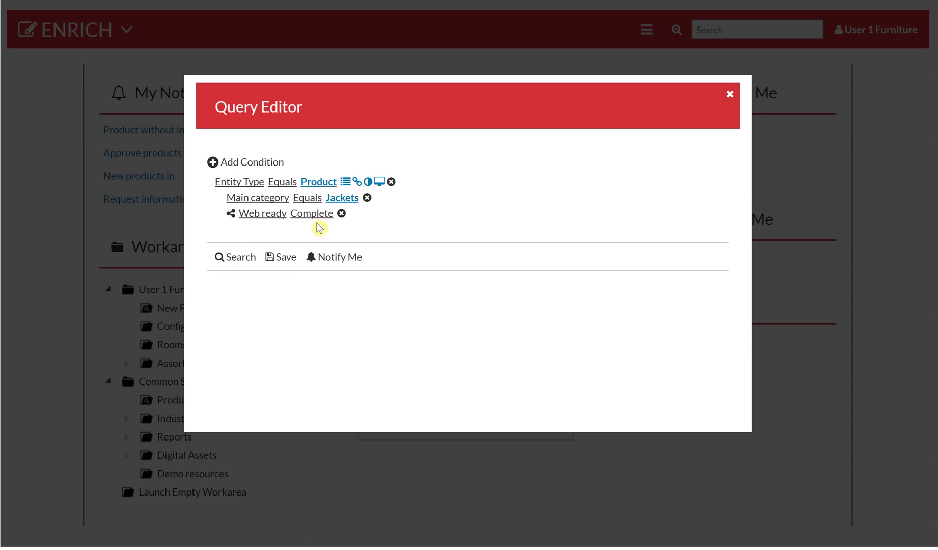
left_click(237, 259)
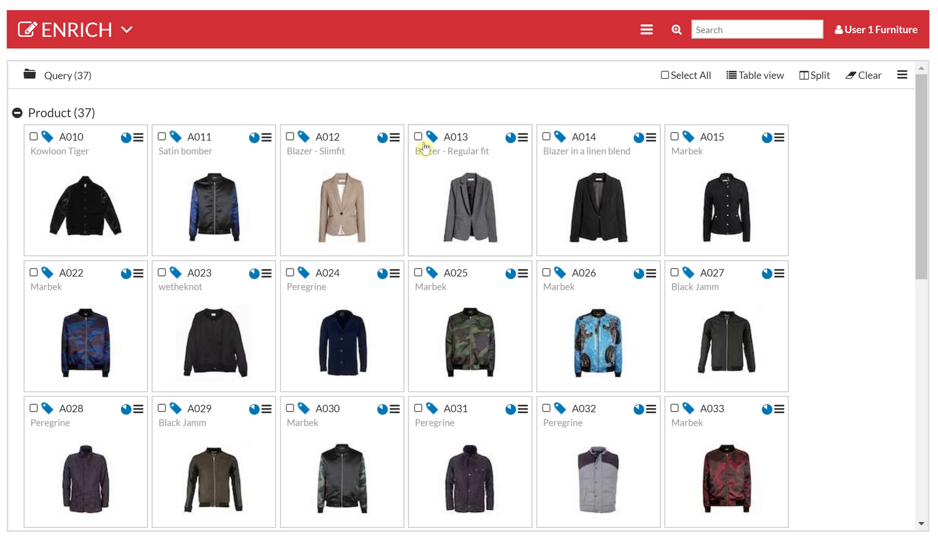
- Select all 37 jacket products and bring up the results' actions menu
left_click(665, 75)
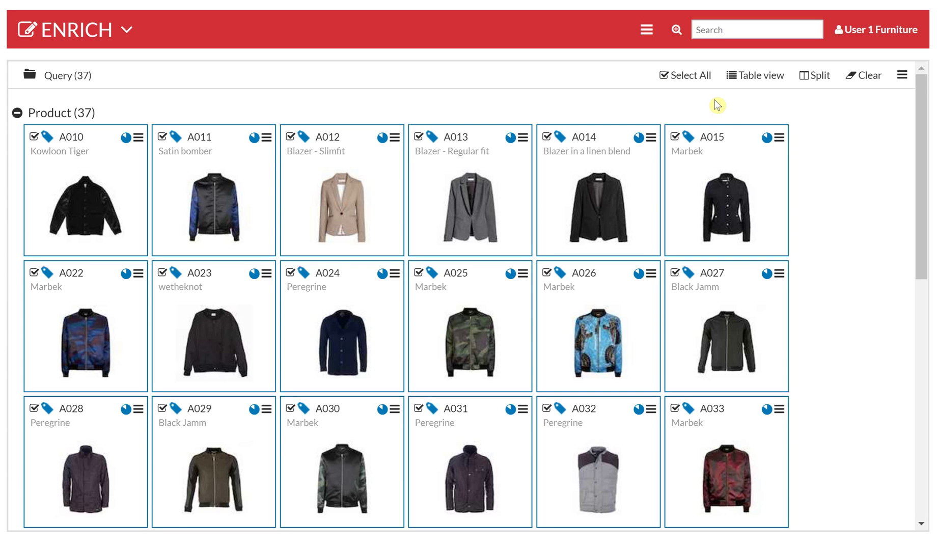
left_click(903, 77)
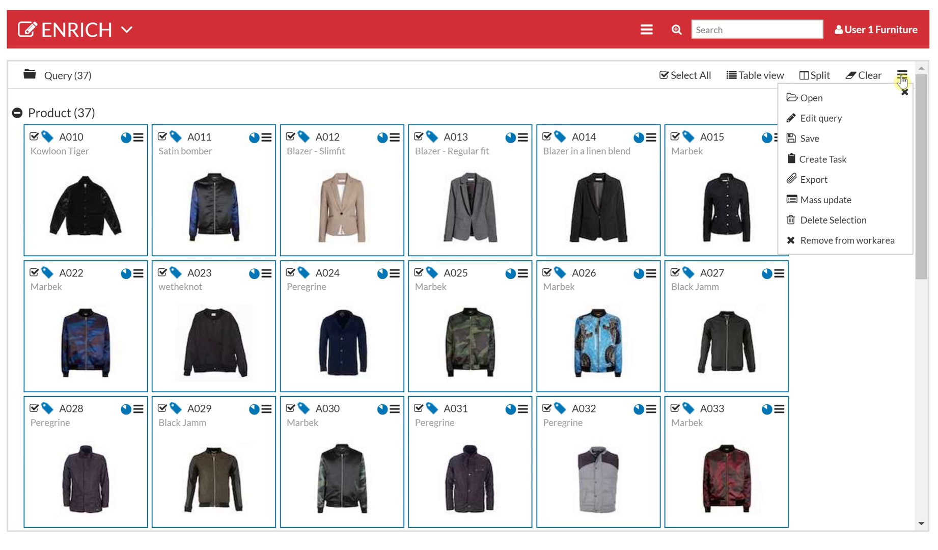
- Begin a mass update of the 37 products targeting the Market and Approved fields
left_click(838, 204)
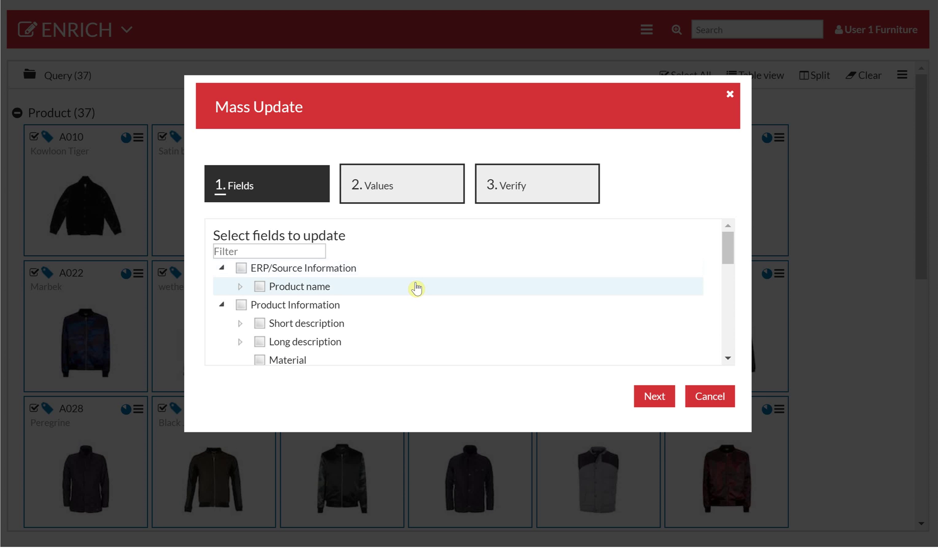
scroll(398, 311, "down", 3)
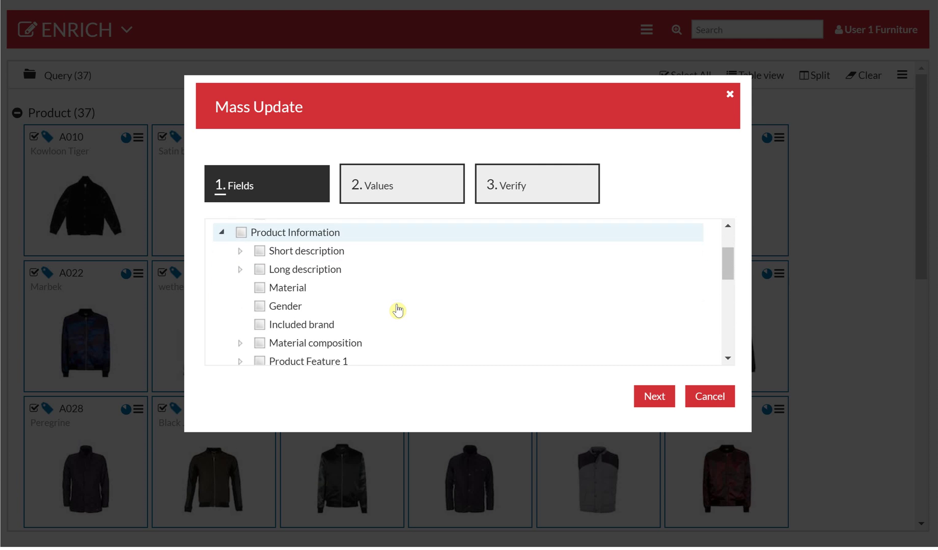
scroll(398, 310, "down", 4)
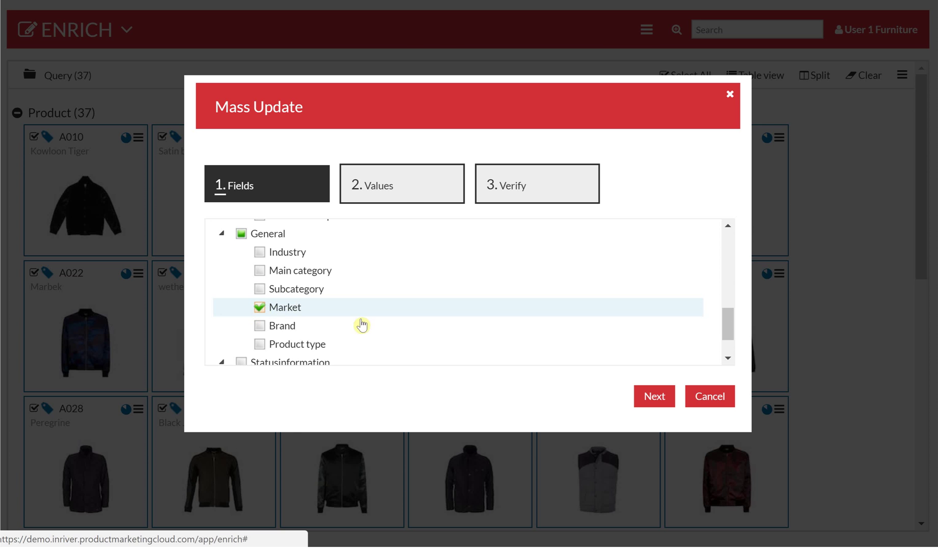
scroll(452, 327, "down", 2)
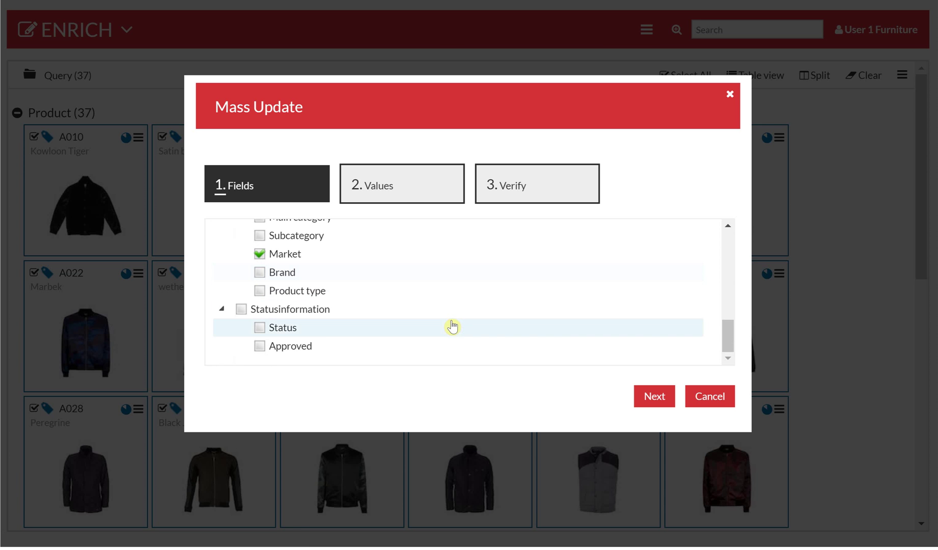
left_click(259, 348)
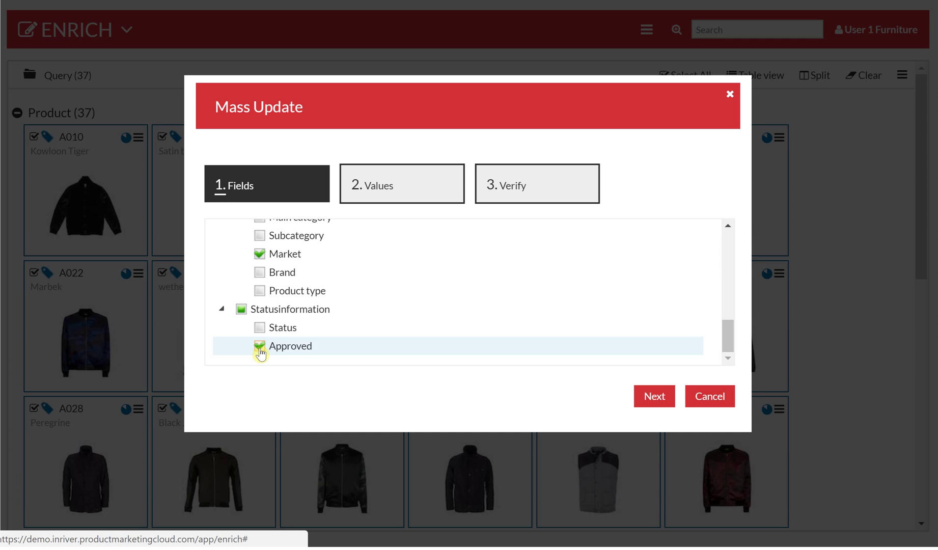
left_click(664, 402)
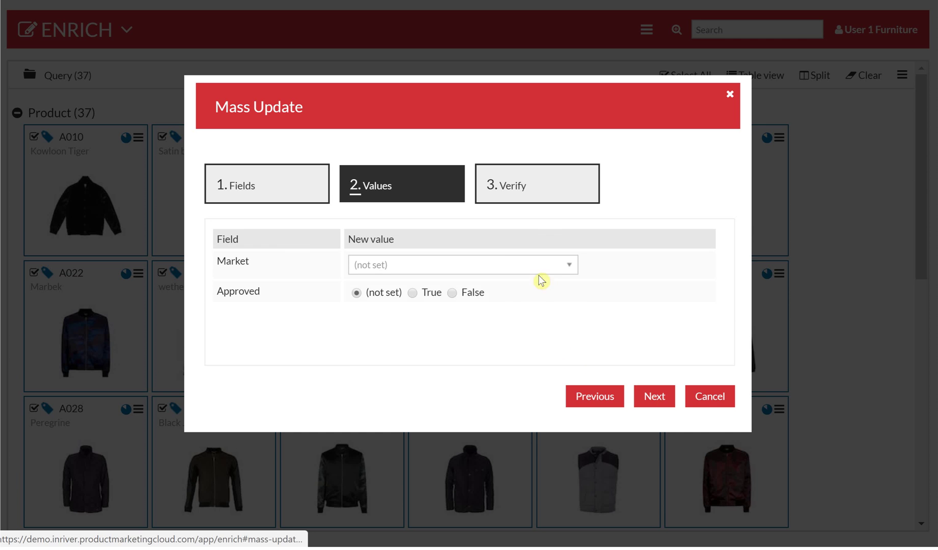
- Set Market to Denmark, Norway, Sweden and Approved to True for all 37 products
left_click(570, 265)
left_click(446, 350)
left_click(505, 351)
left_click(499, 312)
left_click(635, 348)
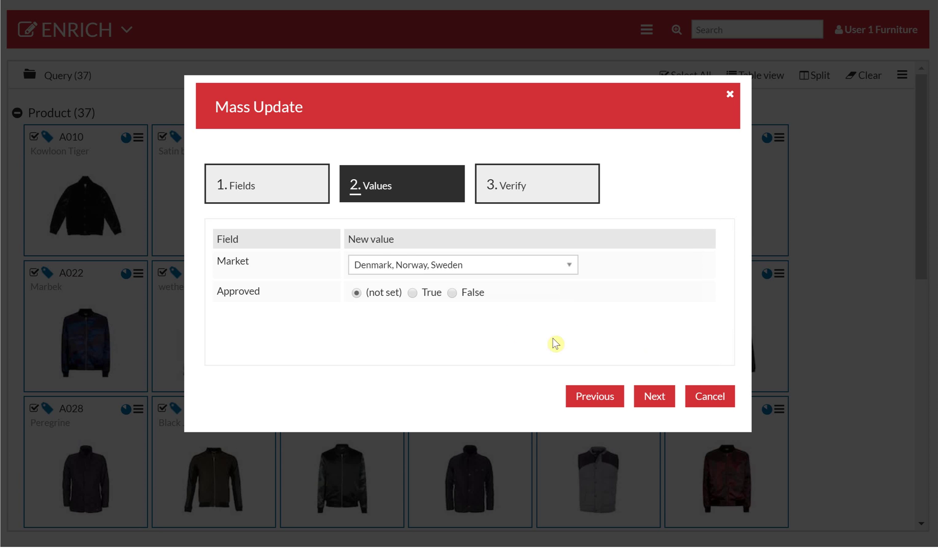
left_click(415, 294)
left_click(653, 396)
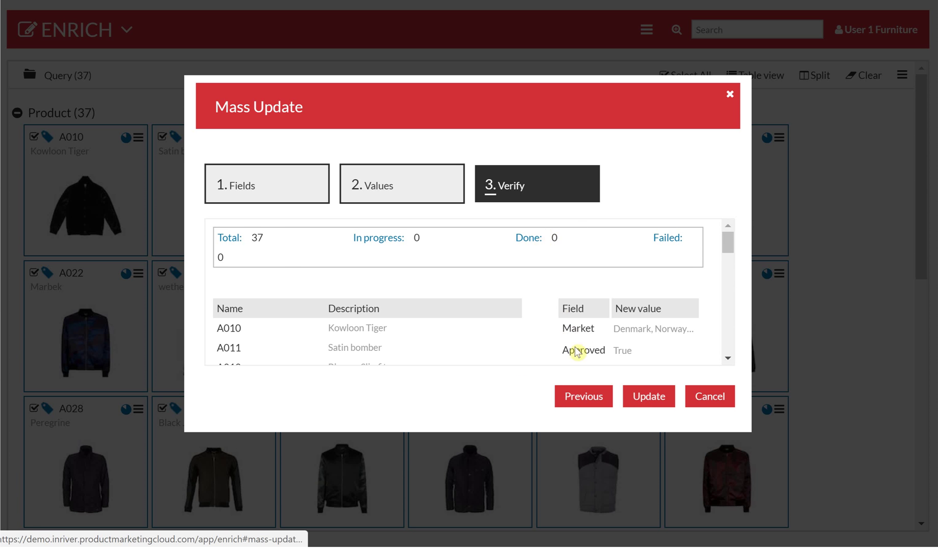
left_click(643, 400)
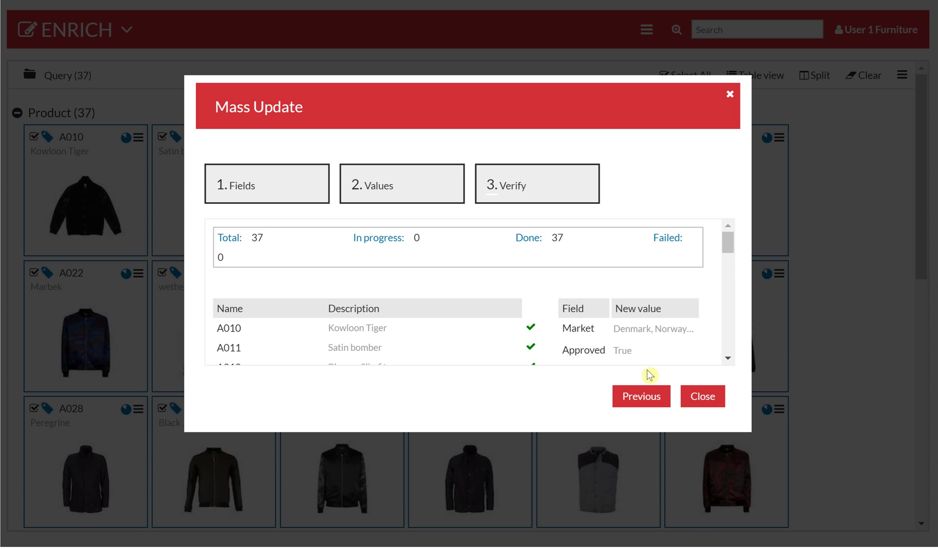
left_click(702, 396)
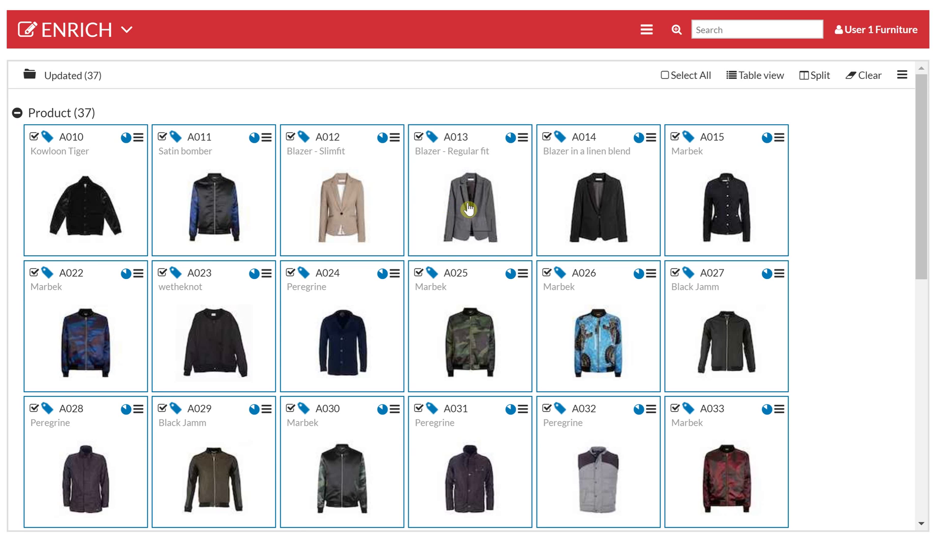
- Inspect product A013 Blazer - Regular fit's detail fields, including its market countries
left_click(469, 209)
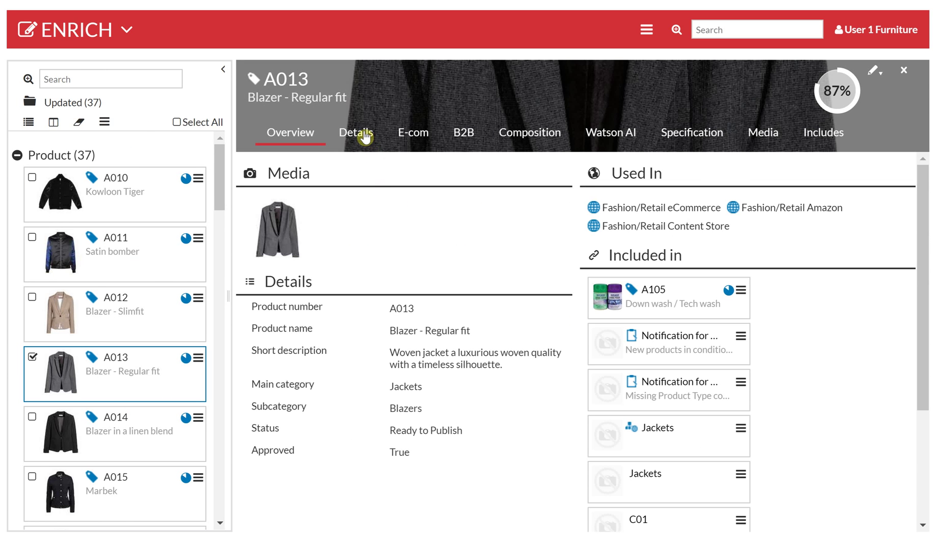
left_click(364, 136)
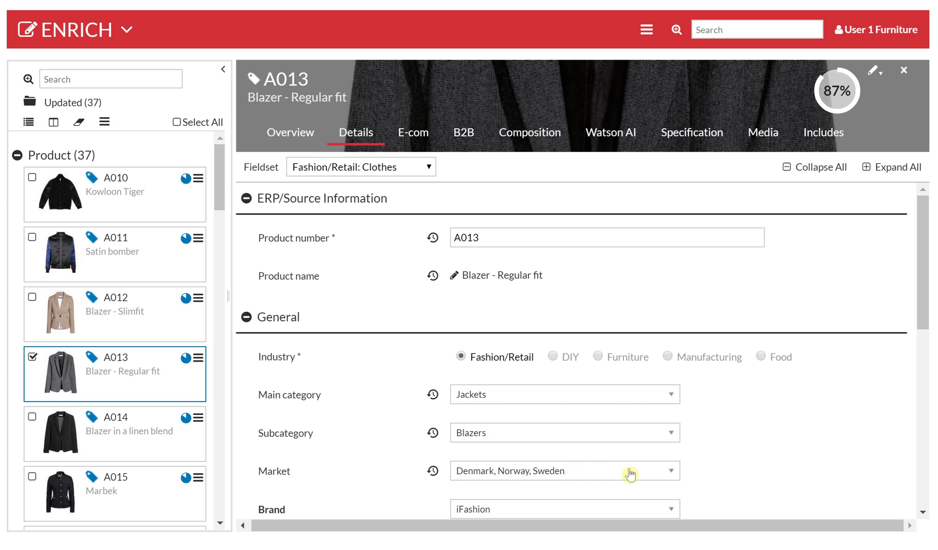
scroll(634, 474, "down", 3)
left_click(658, 306)
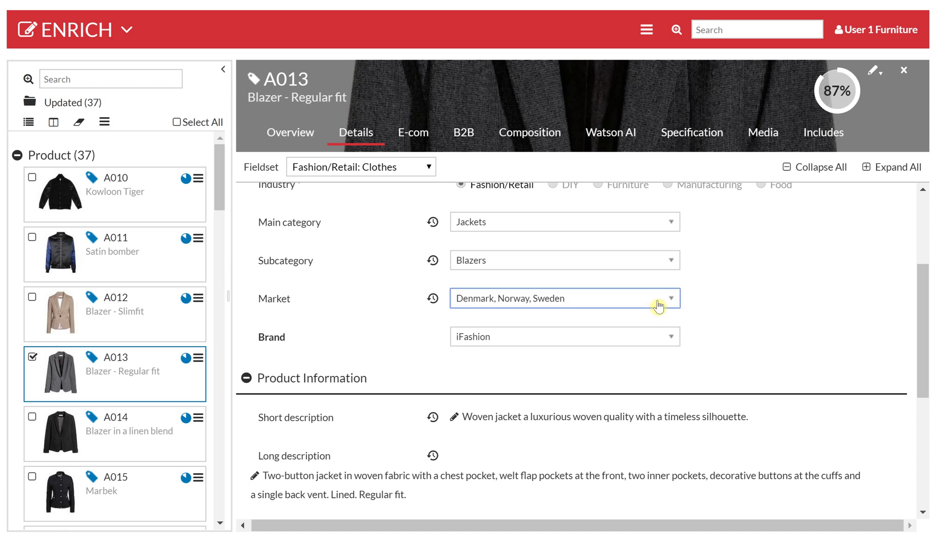
left_click(729, 316)
scroll(720, 329, "down", 5)
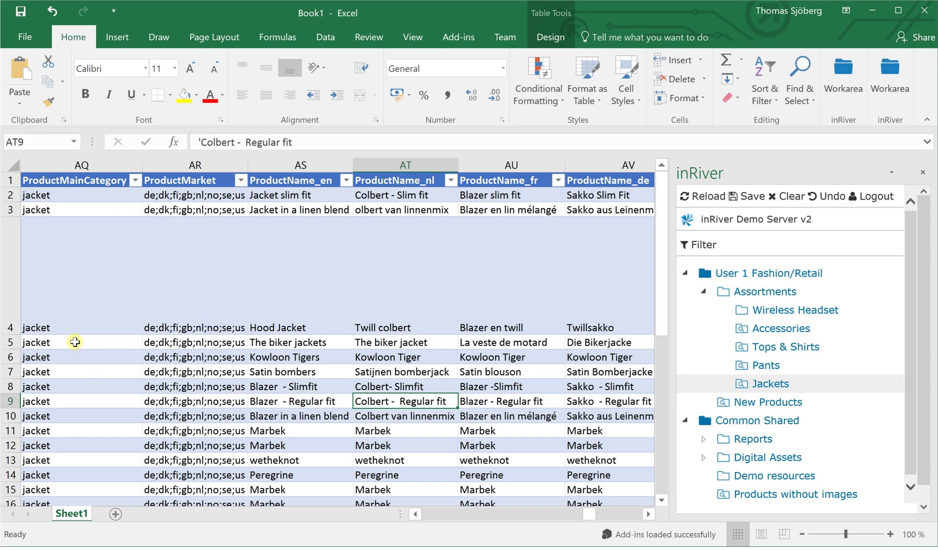
- Change the main category in AQ5–AQ9 to 'jackets' and attempt saving to inRiver
double_click(76, 342)
type("s")
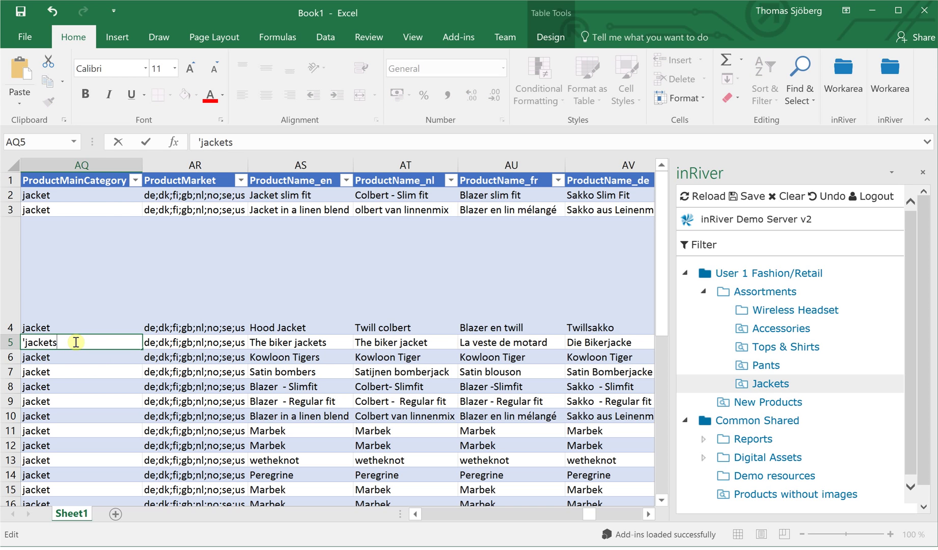
left_click(84, 325)
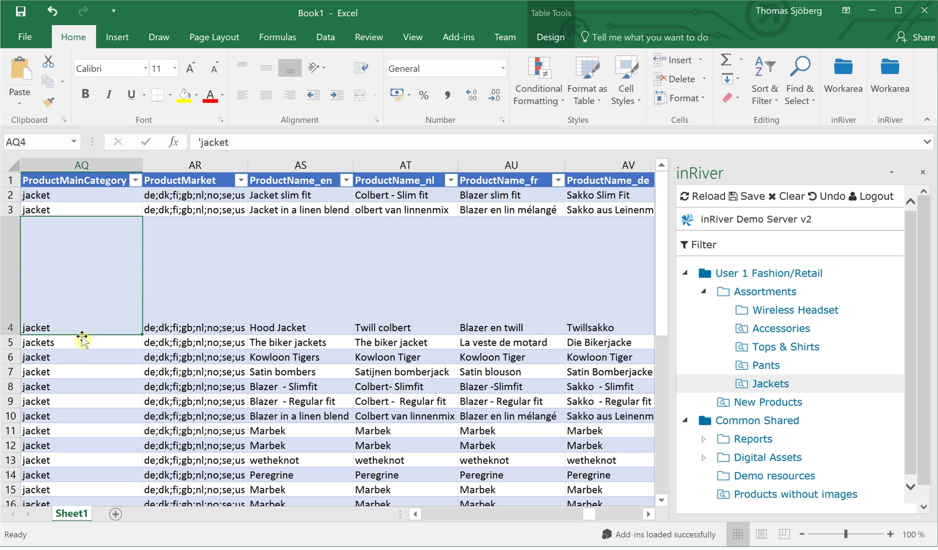
left_click(83, 342)
left_click_drag(141, 349, 126, 405)
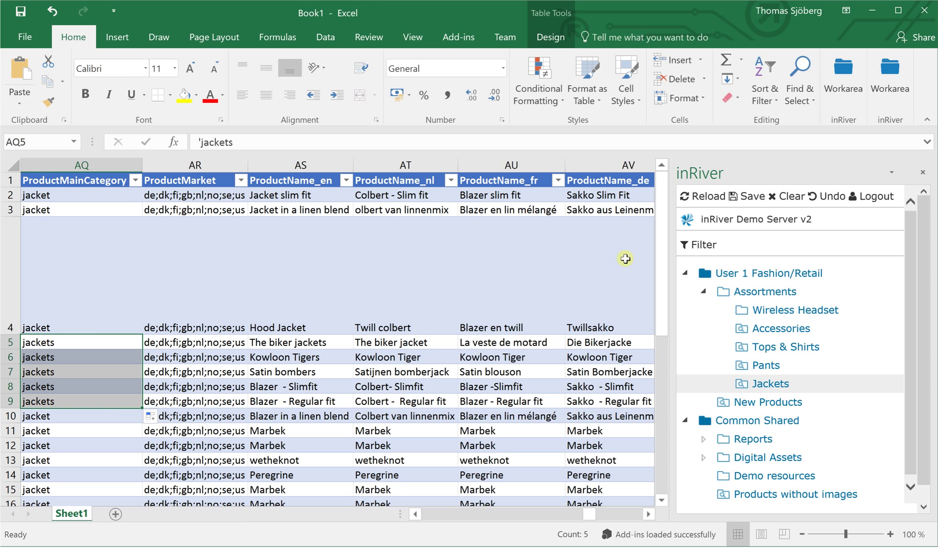
left_click(752, 198)
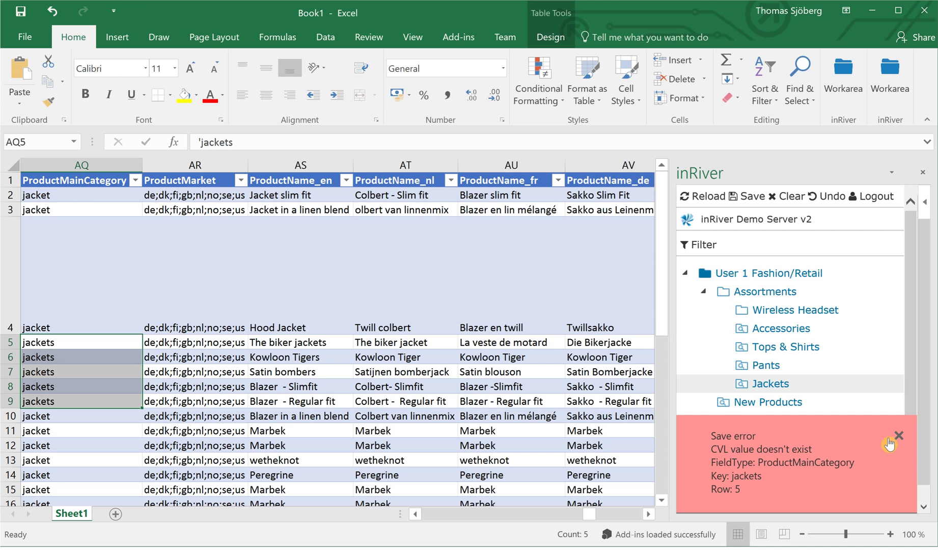
- Dismiss the CVL error and restore 'jacket' in AQ5–AQ9 from AQ4
left_click(900, 435)
left_click(105, 319)
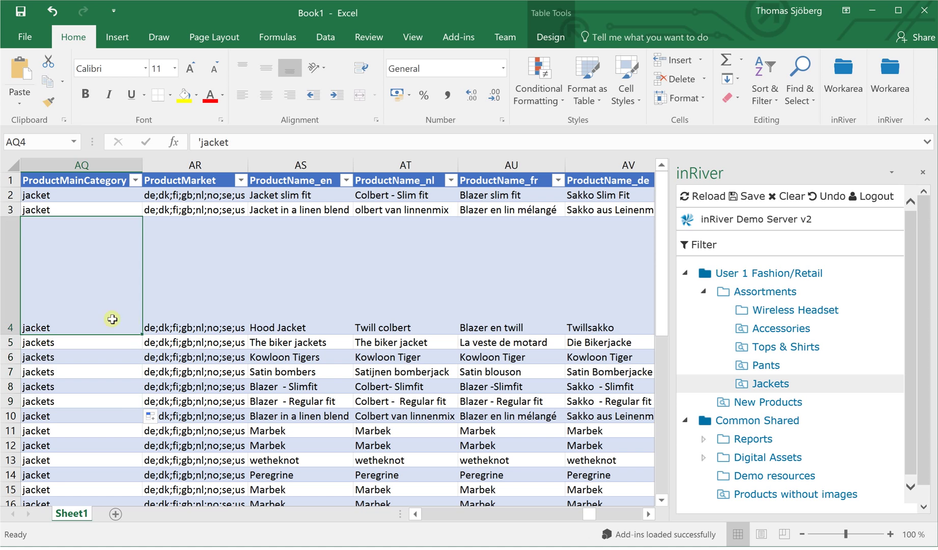
left_click_drag(142, 333, 121, 413)
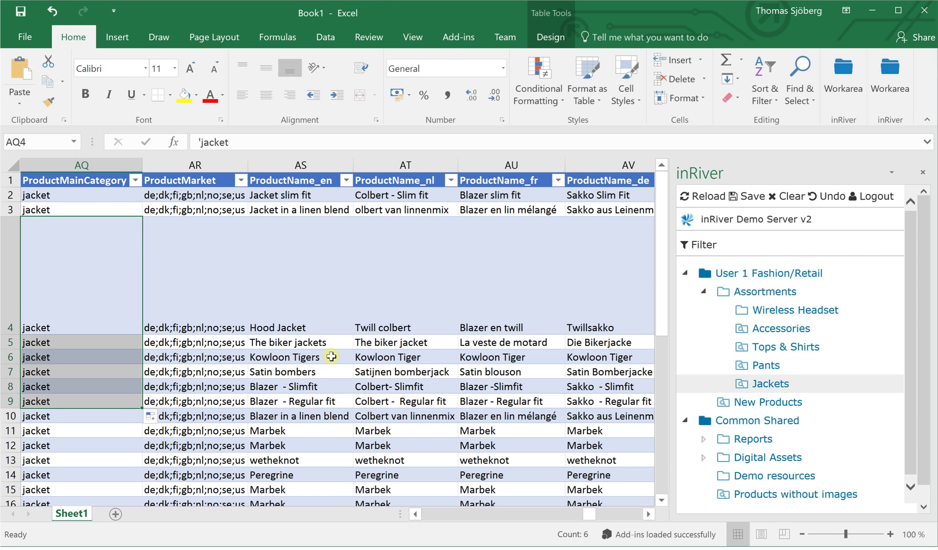
- Rename AS6 to Kowloon Tiger, AS7 to Satin bomber, and AS43 to Blazer in cotton premium
double_click(331, 357)
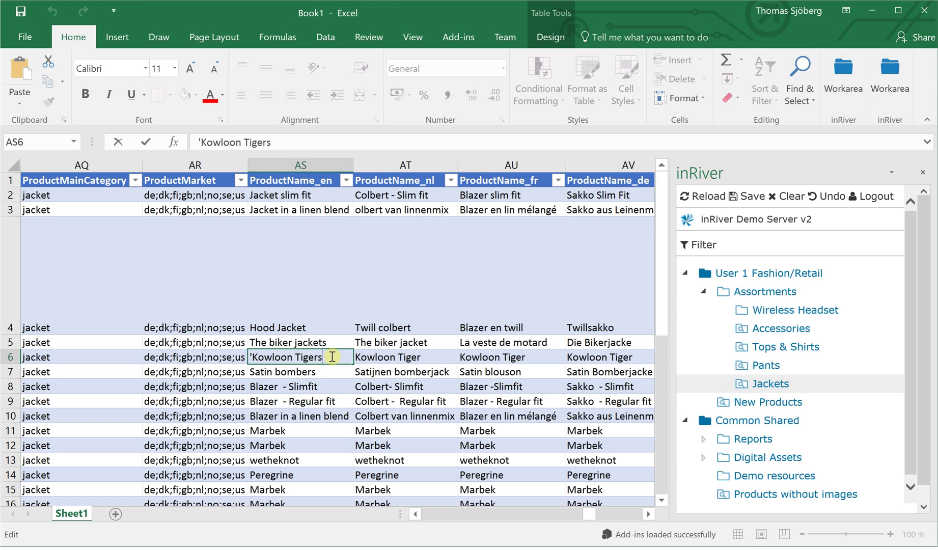
left_click(332, 373)
double_click(332, 372)
key("BackSpace")
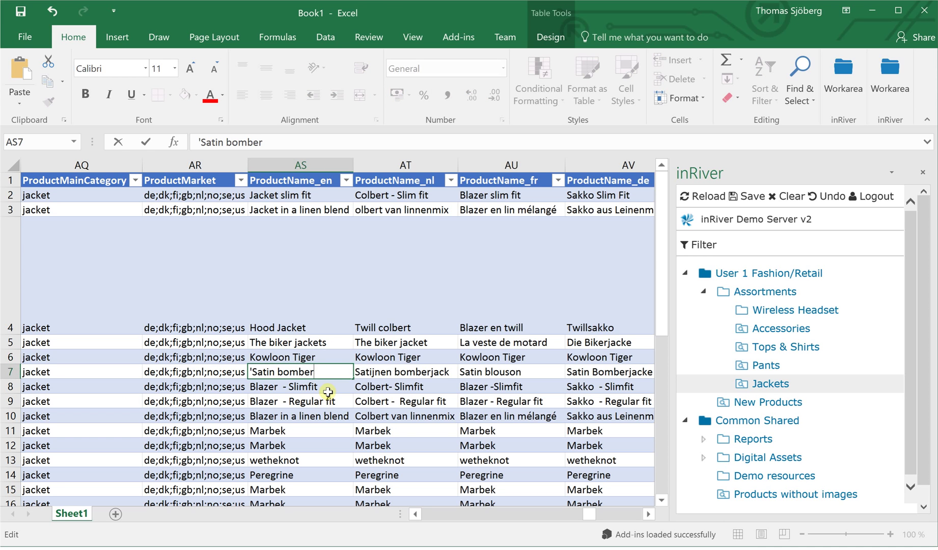
left_click(326, 390)
key("ctrl+Down")
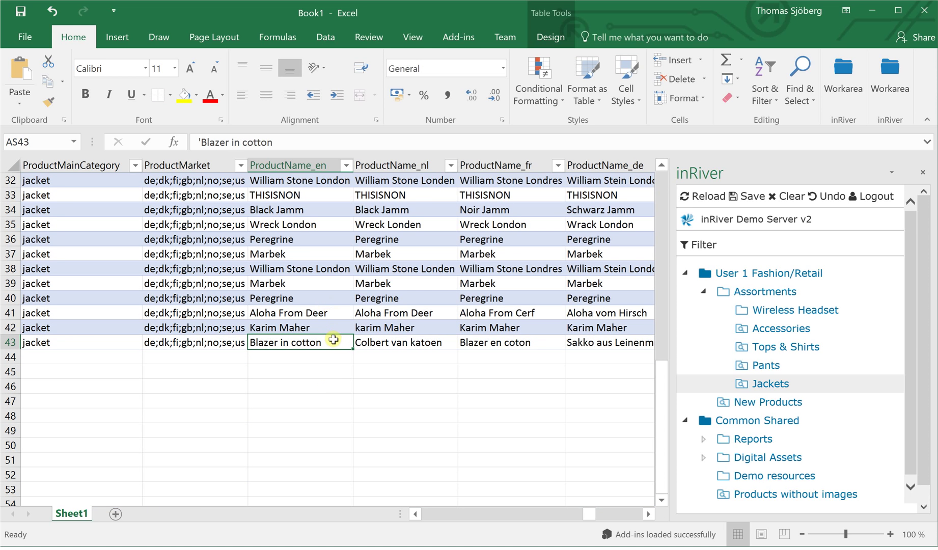
double_click(334, 340)
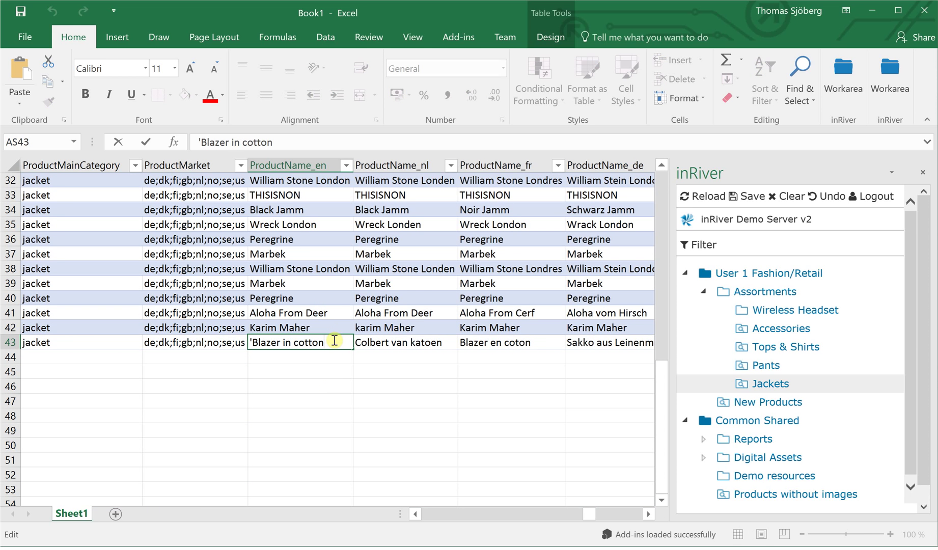
type("premium")
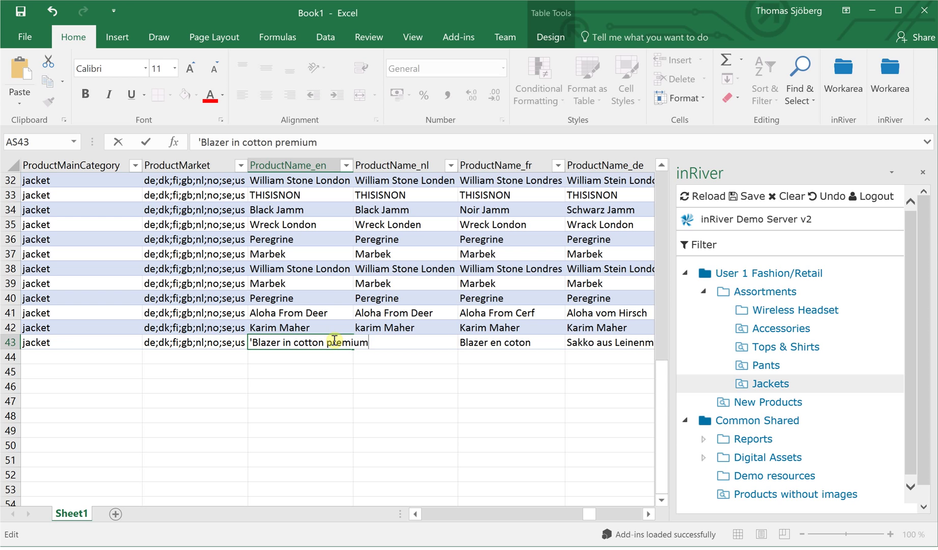
left_click(322, 285)
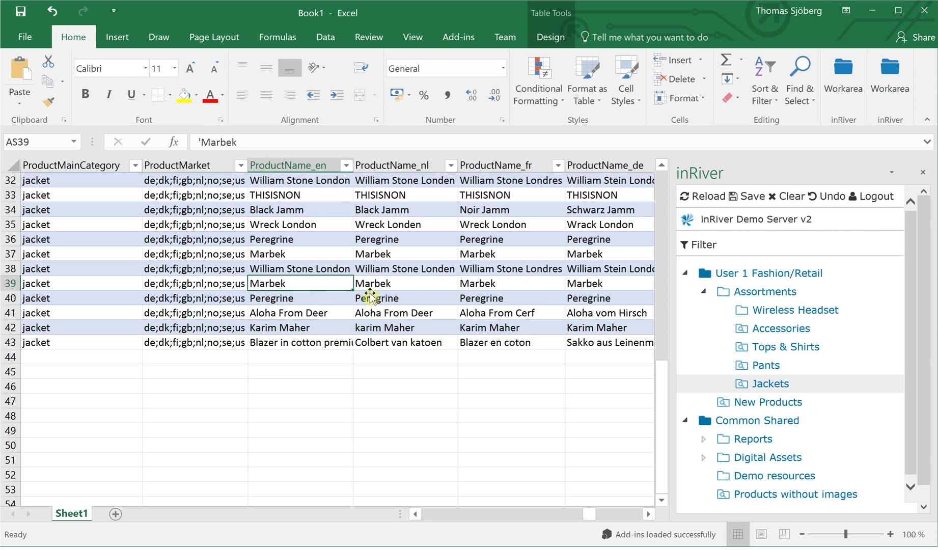
- Save the edited workarea back to inRiver
left_click(755, 202)
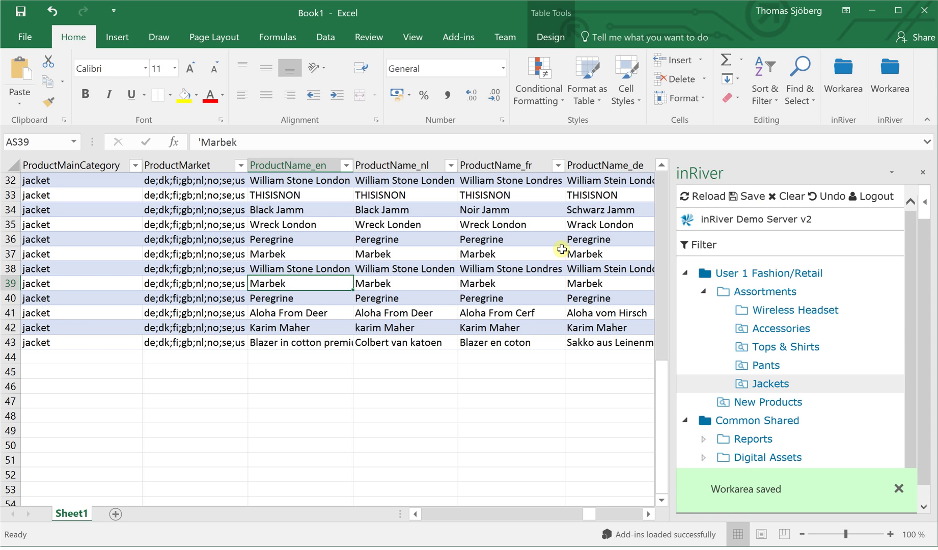
scroll(562, 249, "up", 2)
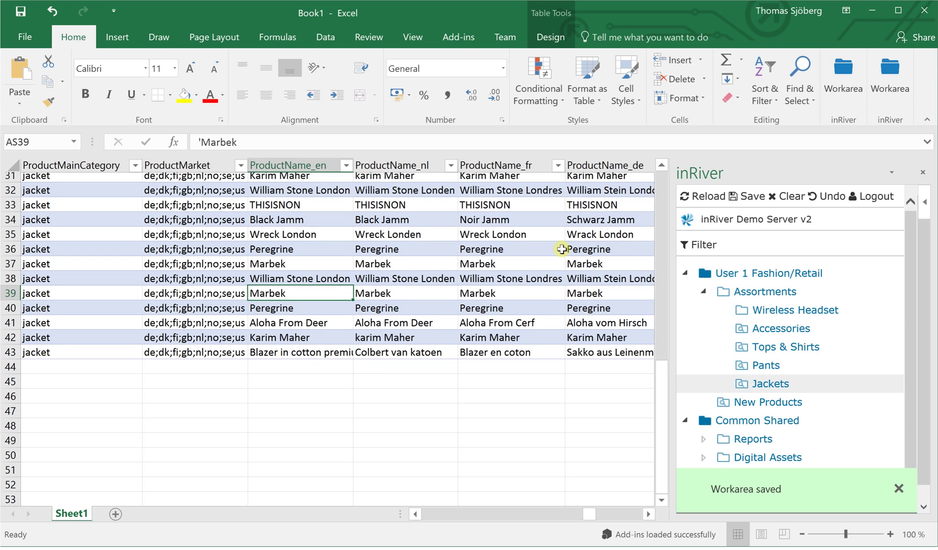
scroll(562, 249, "up", 1)
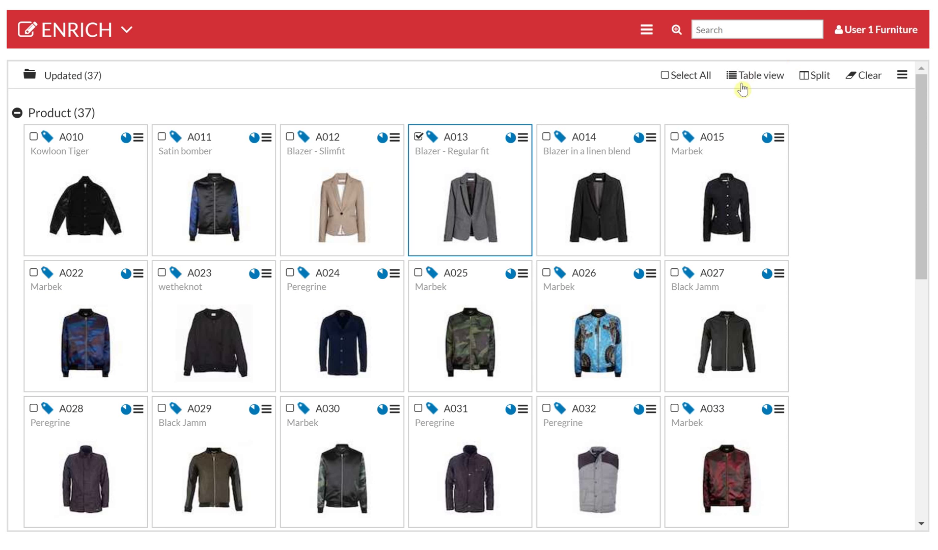
- Select all 37 products in the workarea and start an Export to Excel
left_click(665, 75)
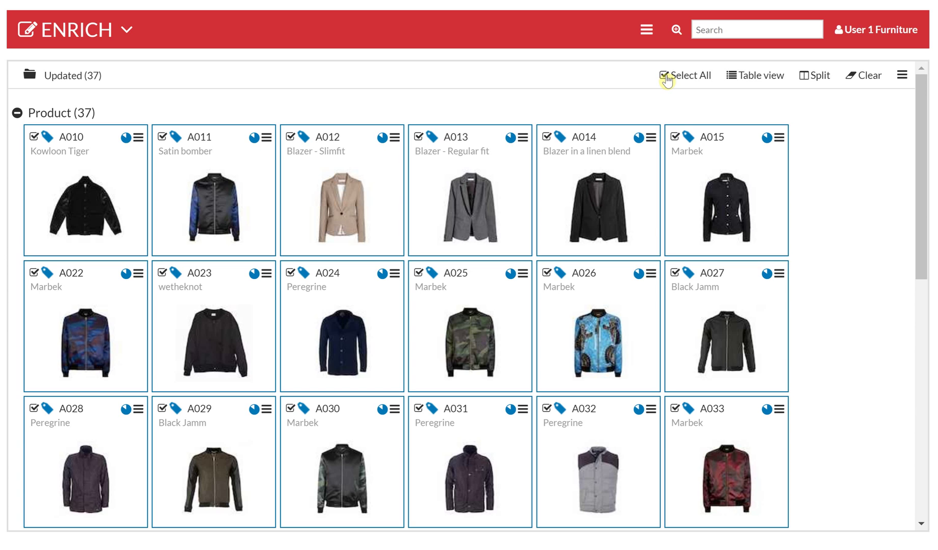
left_click(903, 78)
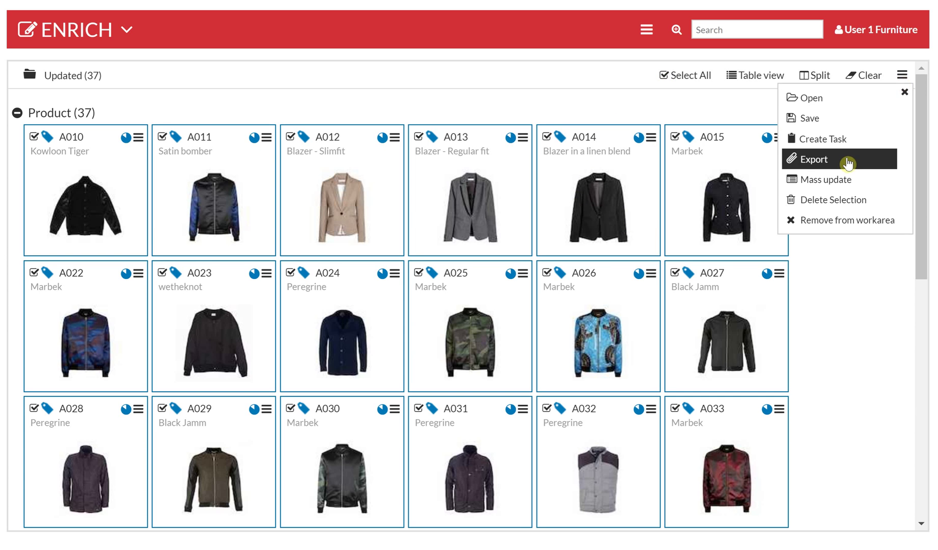
left_click(849, 161)
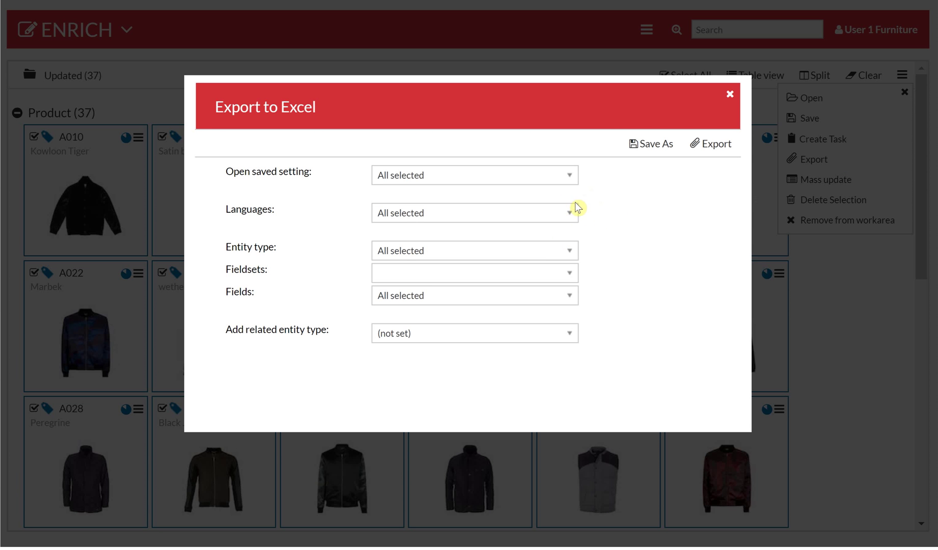
- Export in English only, excluding Industry, Market and Status fields, to Product-8-9-2017.xlsx
left_click(566, 217)
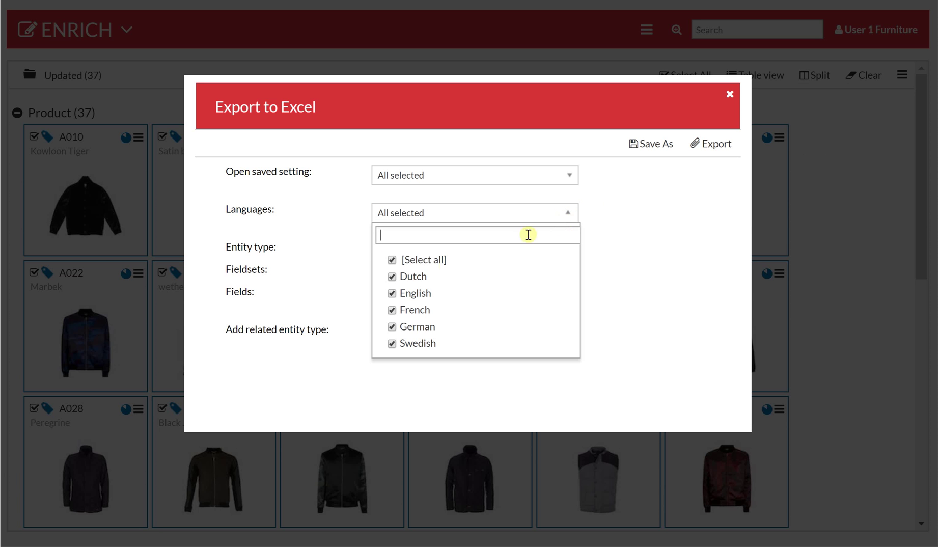
left_click(392, 262)
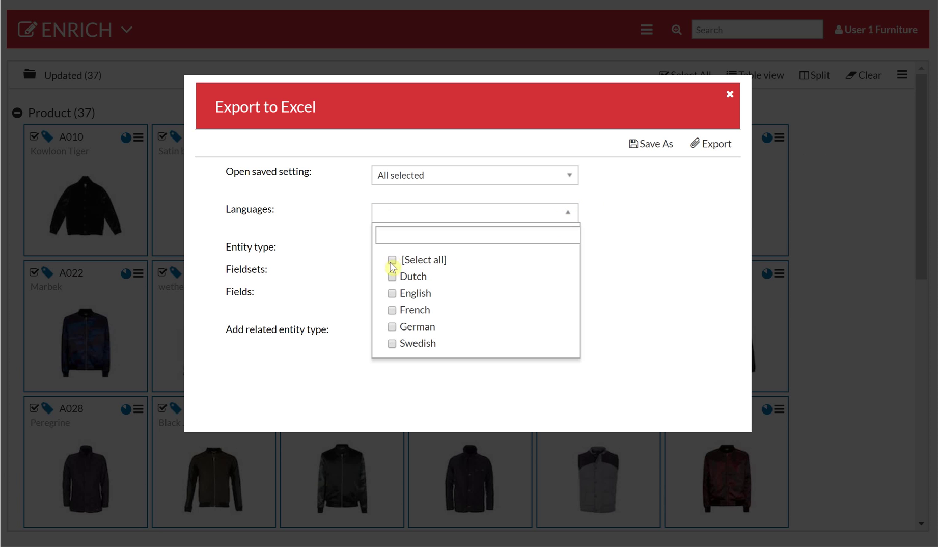
left_click(615, 238)
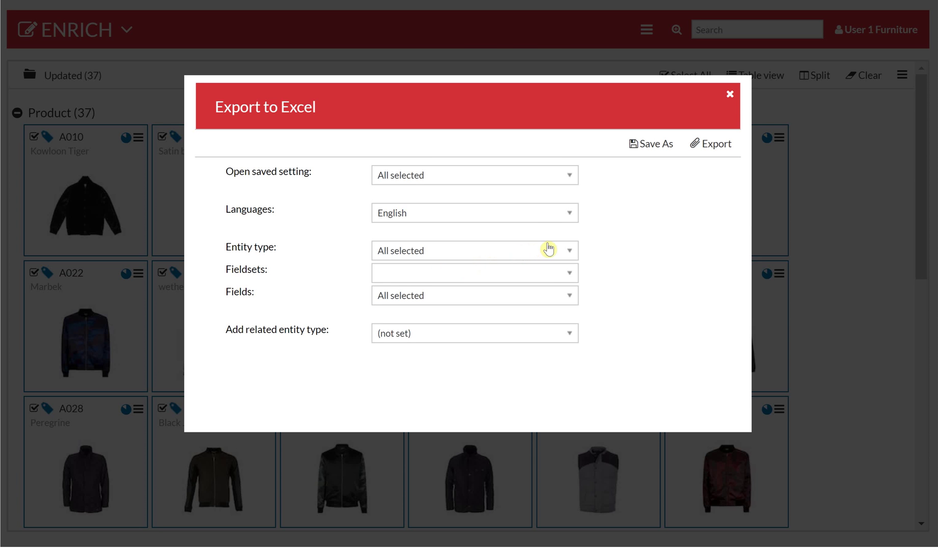
left_click(565, 296)
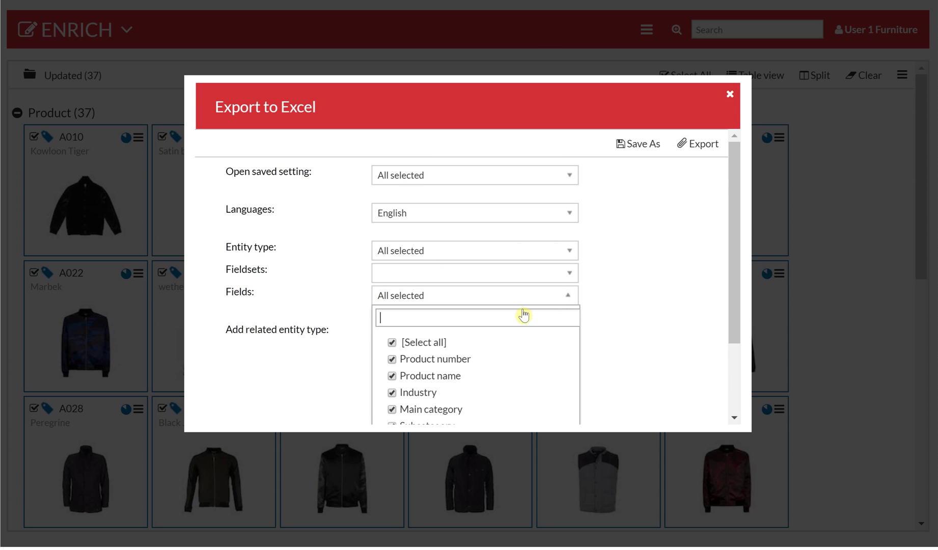
scroll(523, 309, "down", 2)
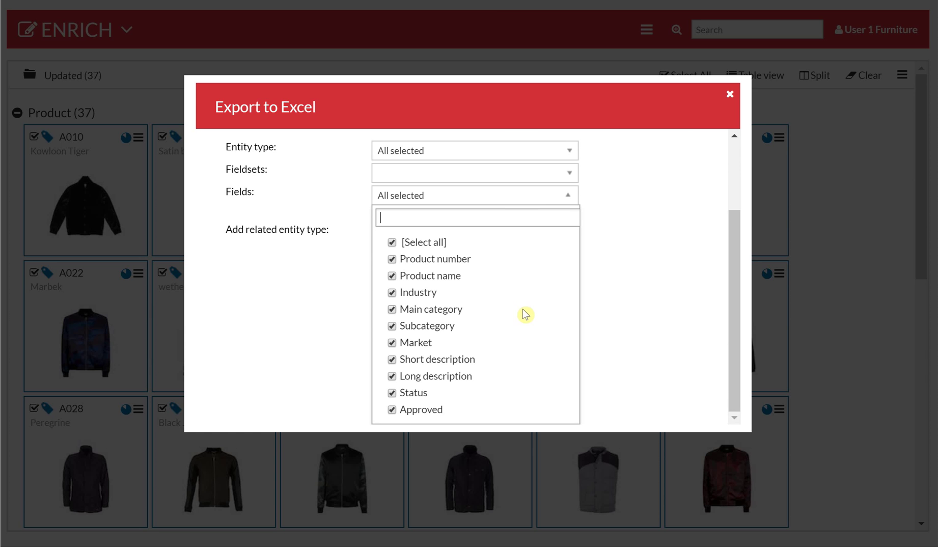
left_click(392, 293)
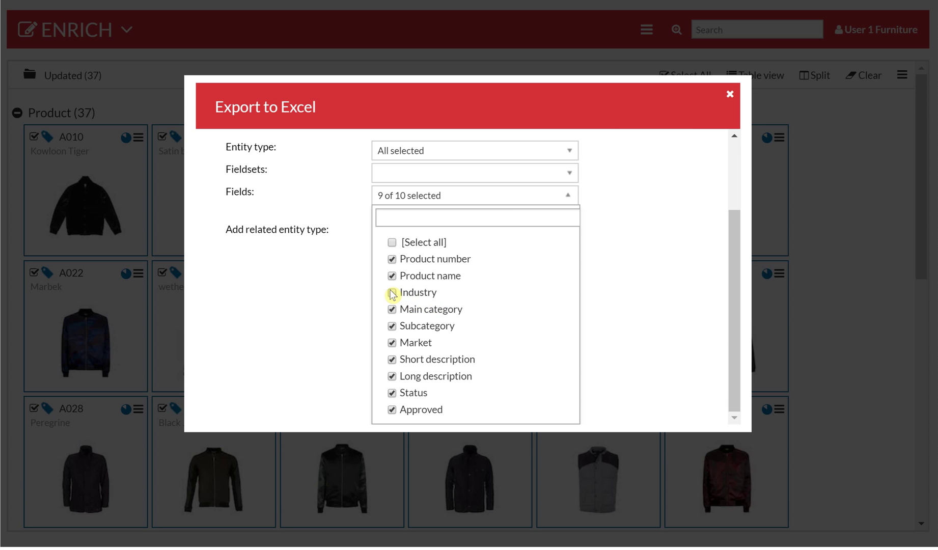
left_click(394, 345)
left_click(730, 181)
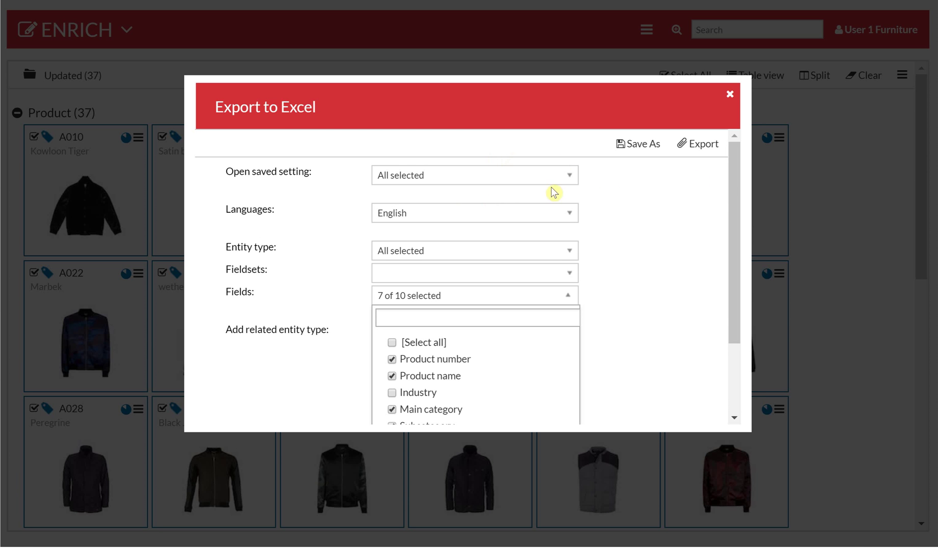
left_click(702, 149)
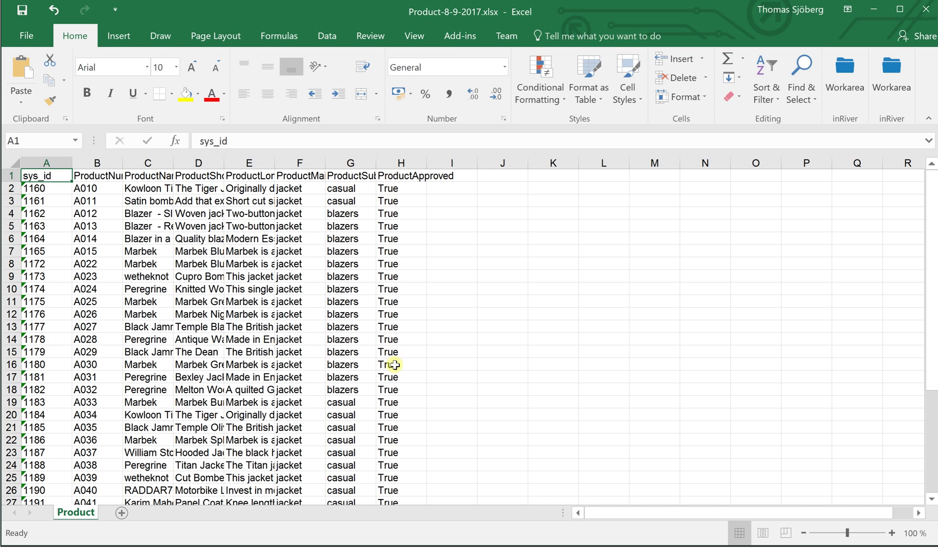
- Set ProductApproved to FALSE in H2 through H25 and save the workbook
double_click(390, 191)
left_click_drag(408, 192, 370, 192)
type("False")
key("Return")
left_click(416, 192)
left_click_drag(424, 196, 410, 480)
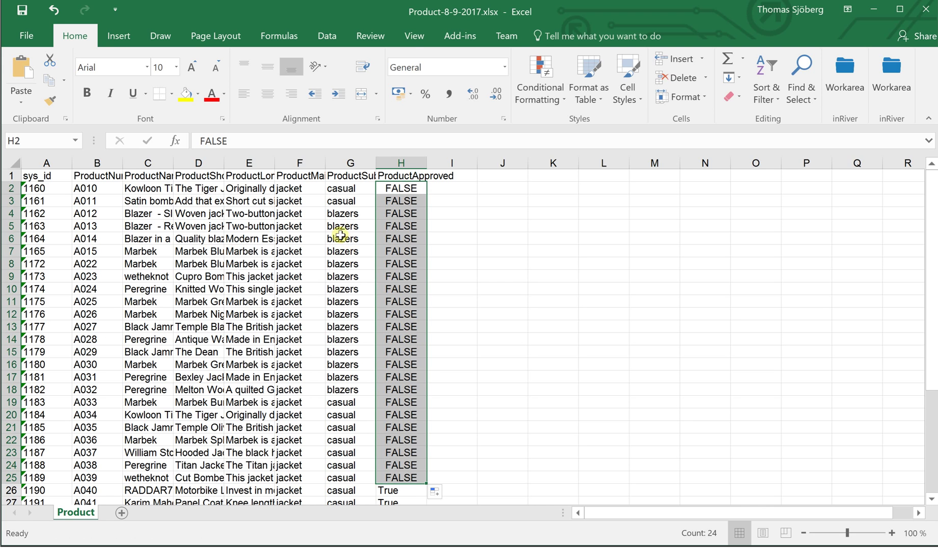
left_click(20, 10)
key("alt+Tab")
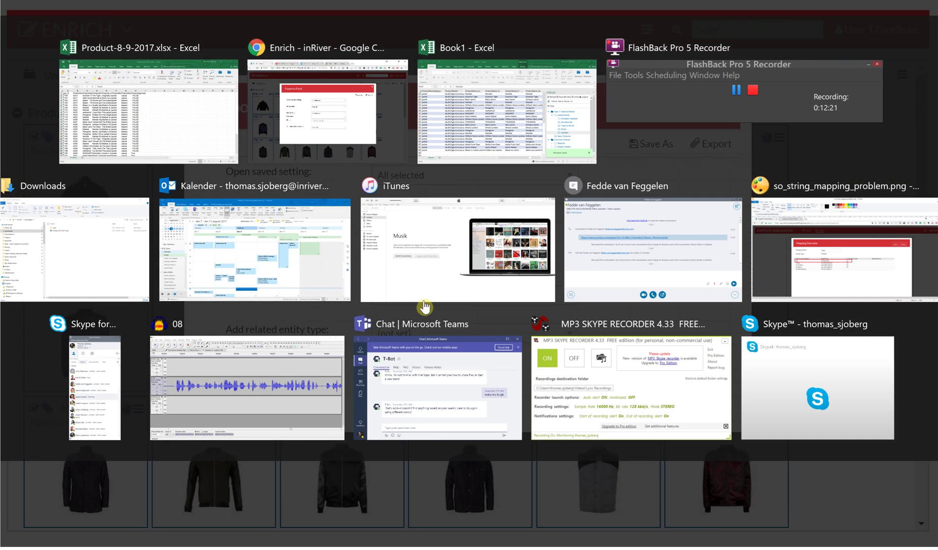
- Close the export settings and launch the Import Data wizard
left_click(730, 94)
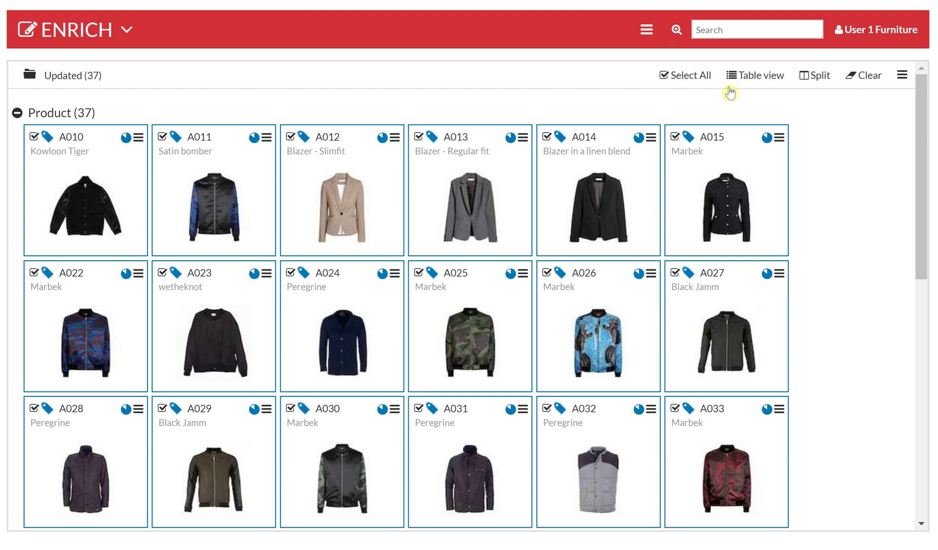
left_click(647, 32)
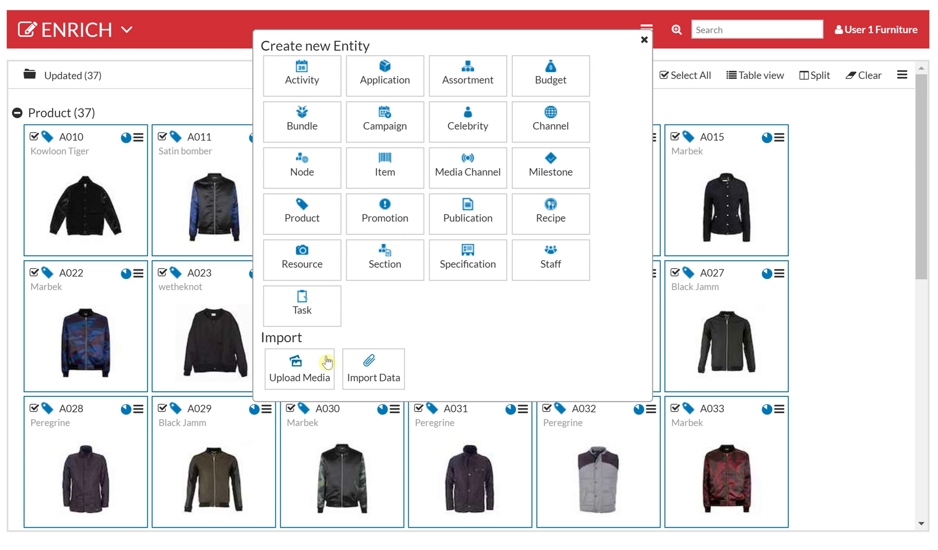
left_click(362, 380)
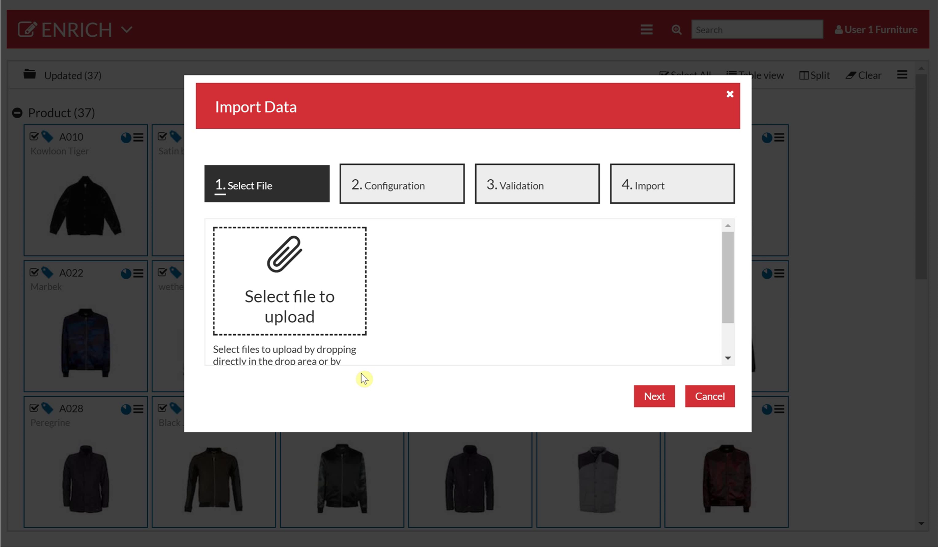
- Upload Product-8-9-2017.xlsx from Downloads and review its Product field mapping
left_click(308, 306)
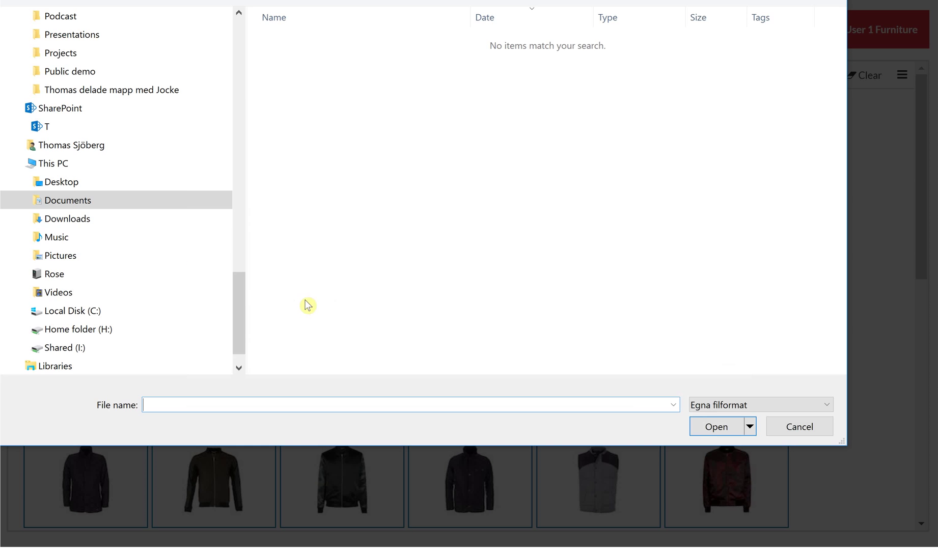
left_click(186, 220)
double_click(315, 47)
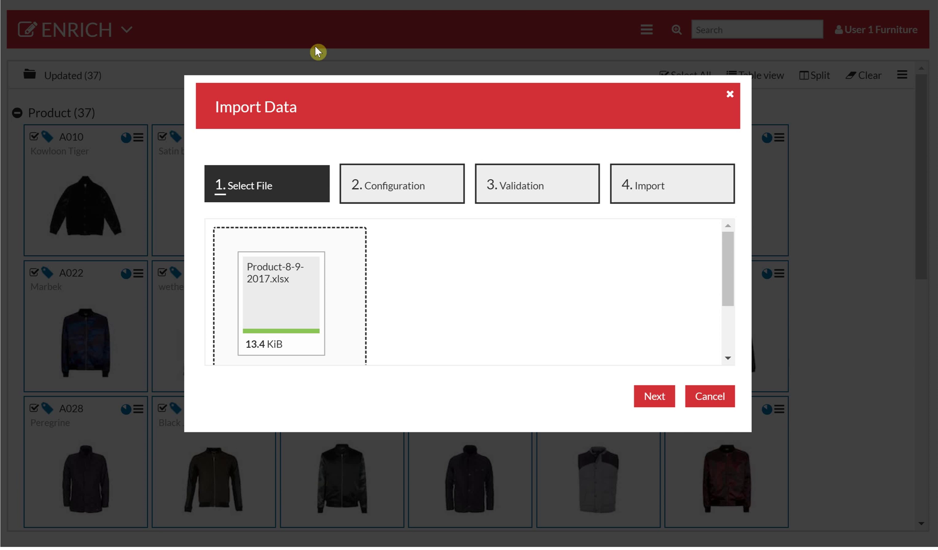
left_click(654, 397)
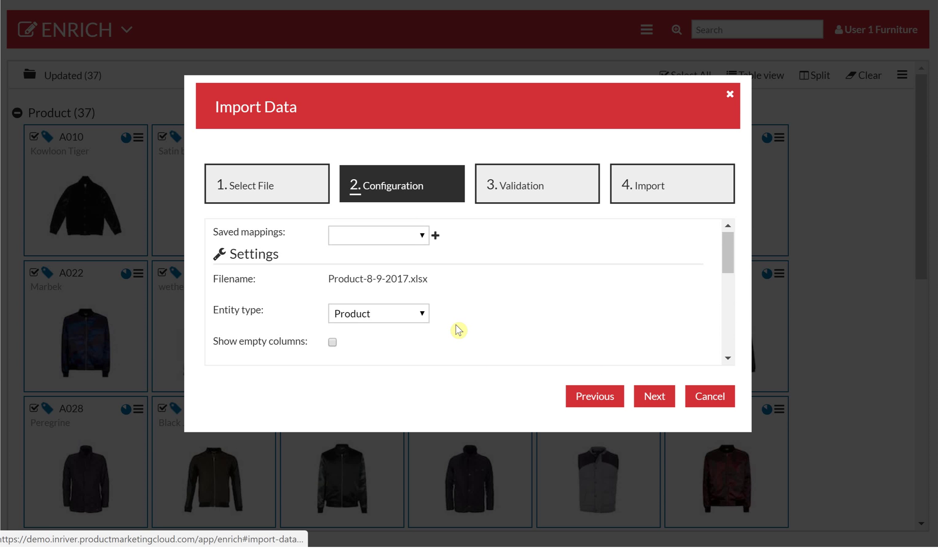
scroll(456, 330, "down", 5)
scroll(456, 329, "up", 4)
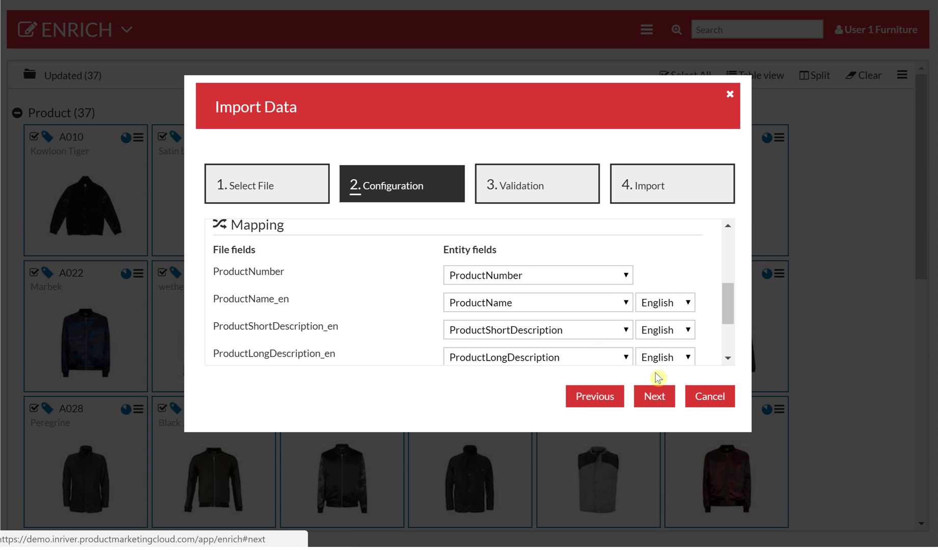
- Validate the 37-row file (24 to update, 13 unchanged), then import the 24 changed products
left_click(655, 397)
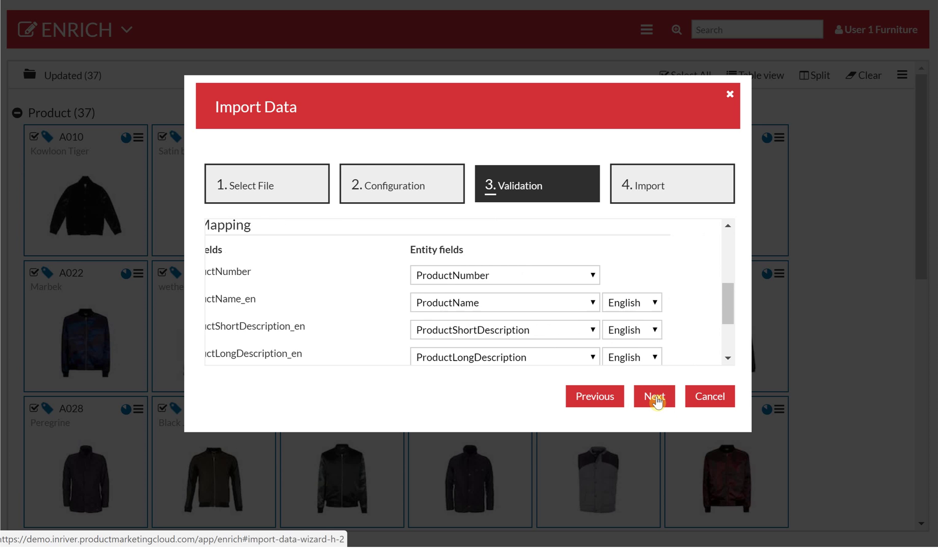
left_click(238, 263)
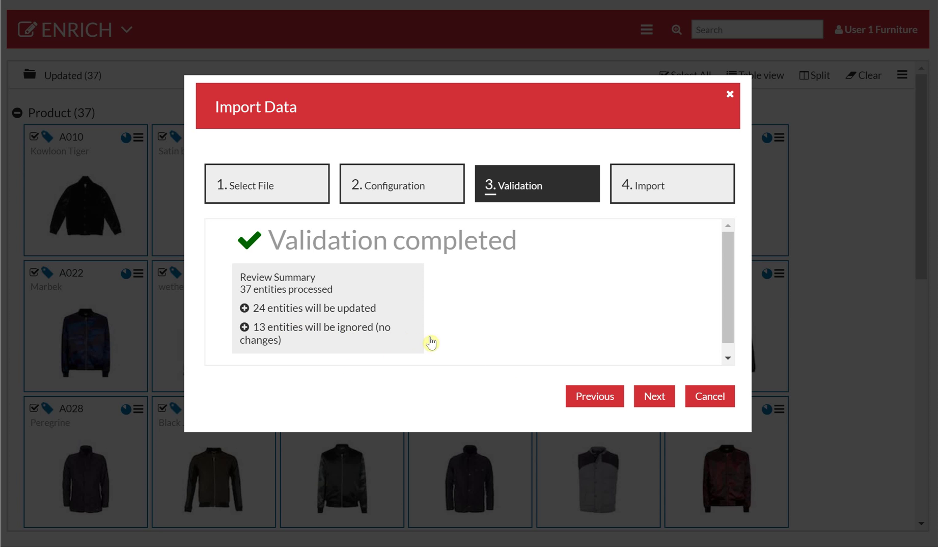
left_click(655, 399)
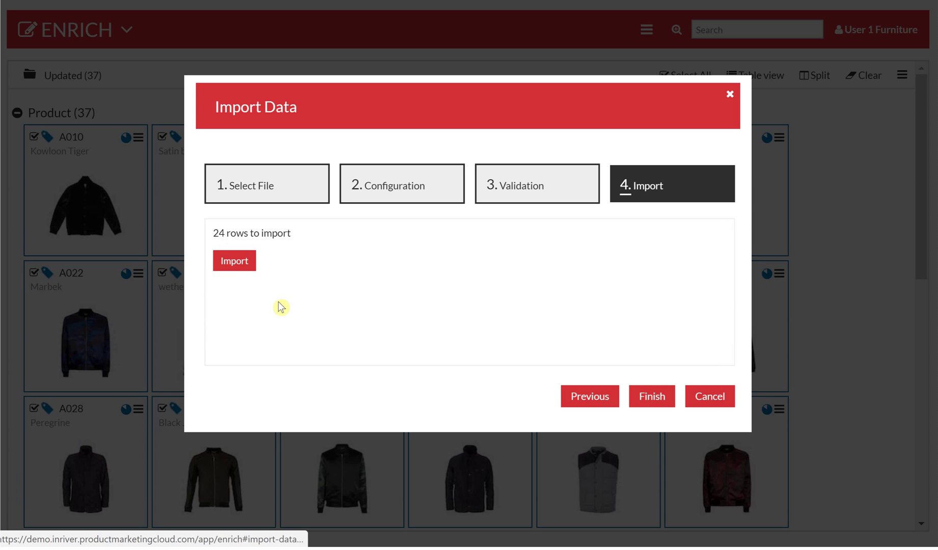
left_click(245, 268)
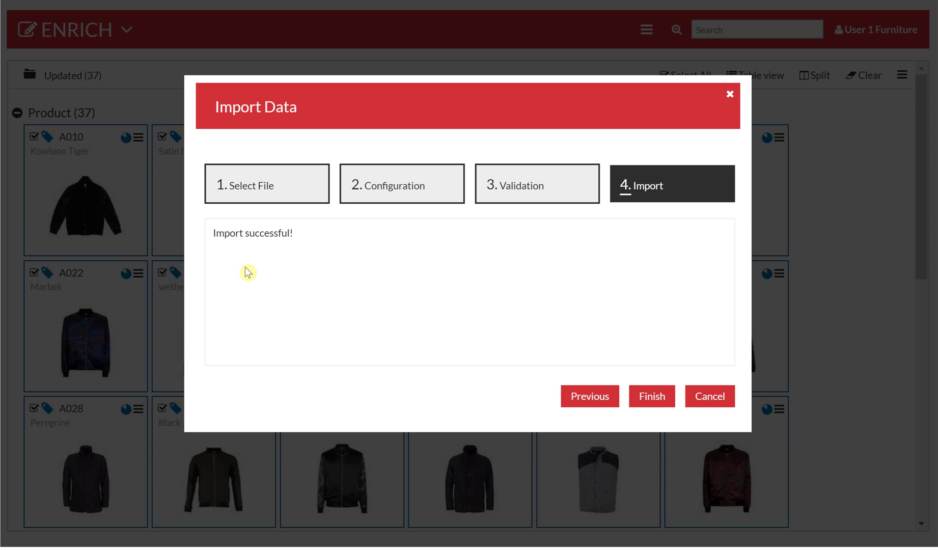
left_click(652, 396)
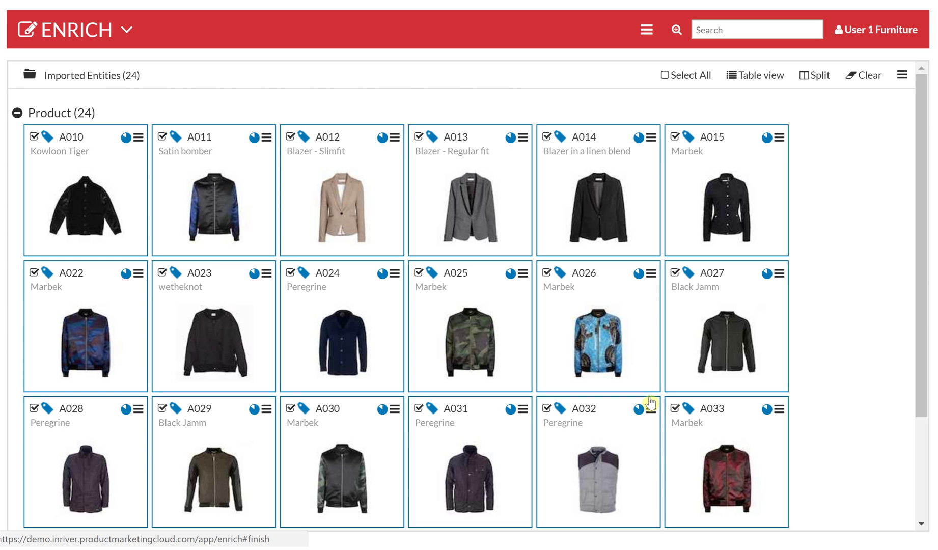